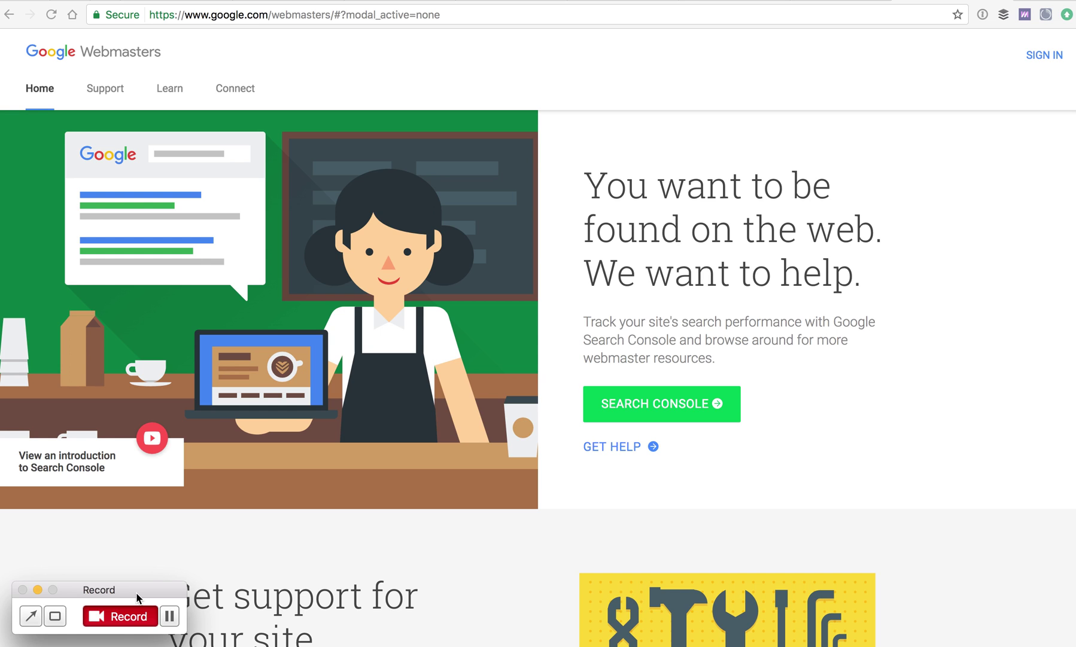
# Sign in from the Webmasters home page and show the lawton.digital property's settings menu.
pyautogui.click(557, 65)
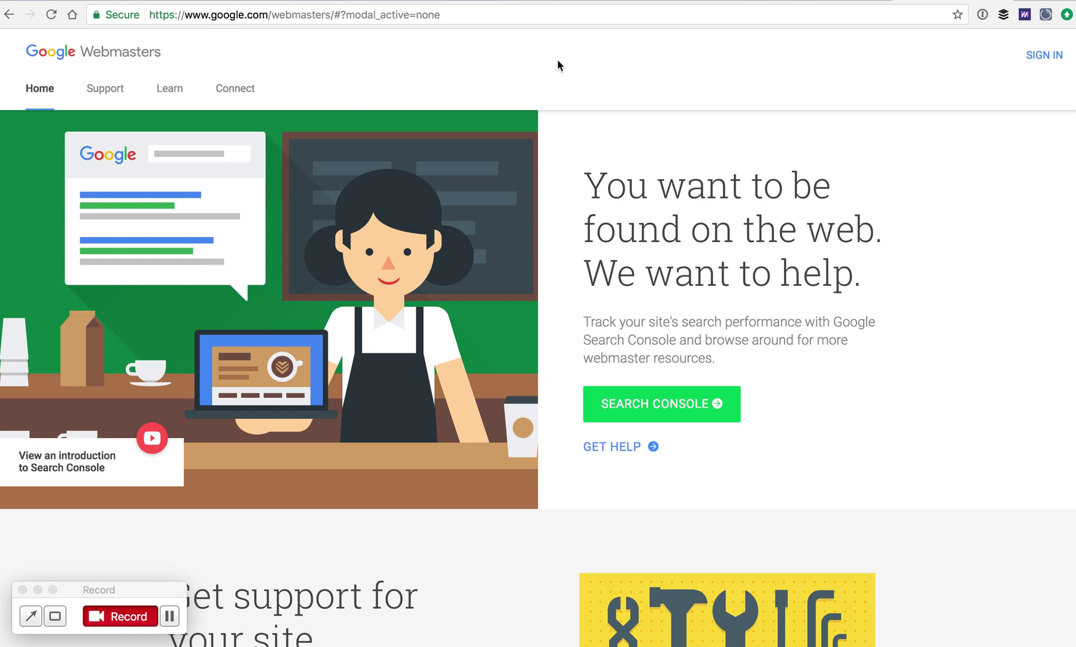
pyautogui.click(293, 15)
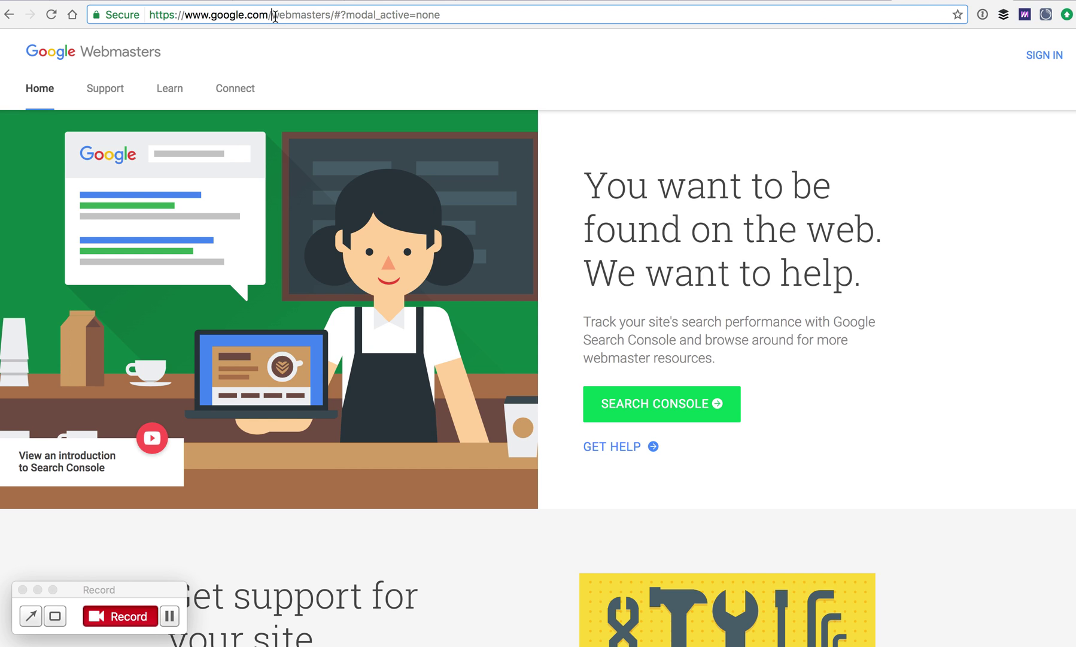
pyautogui.moveTo(271, 15); pyautogui.dragTo(332, 10)
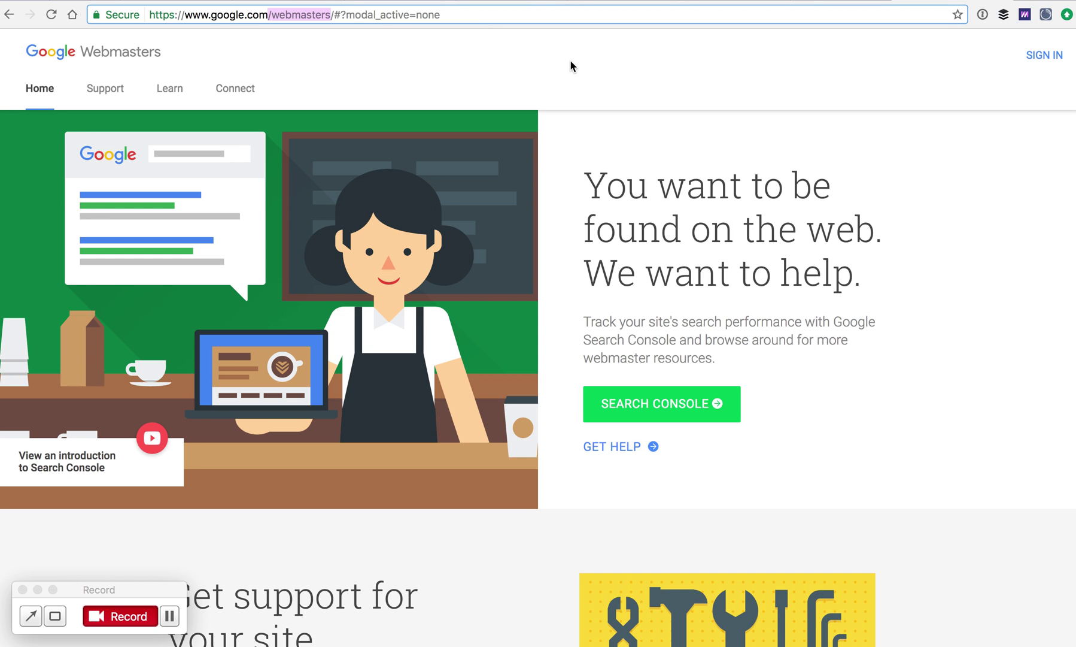
pyautogui.click(985, 49)
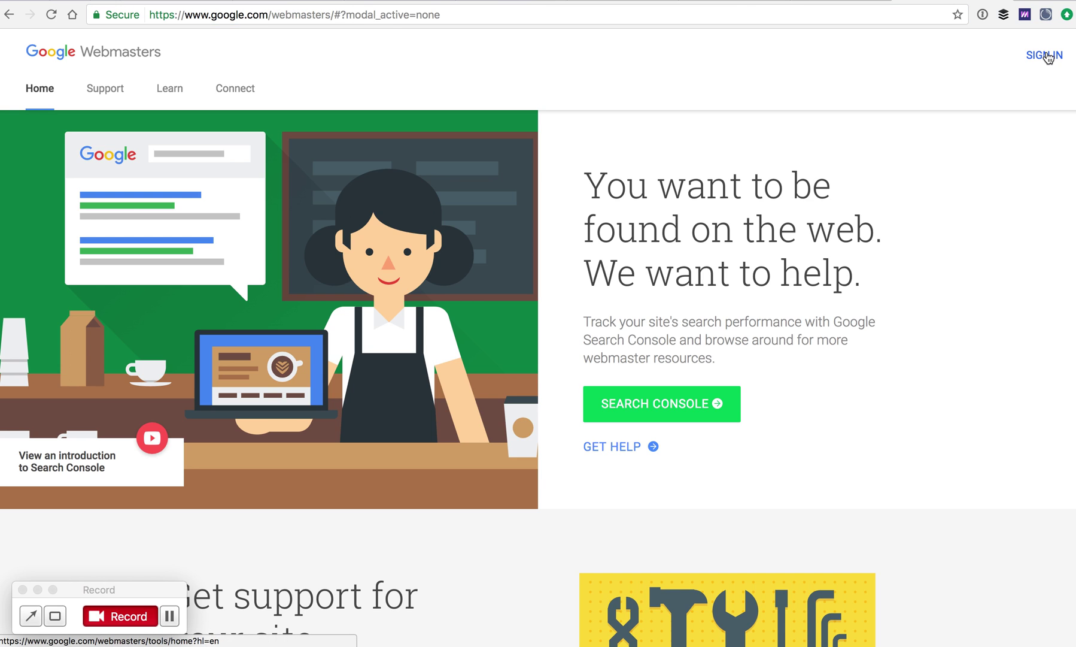
pyautogui.click(1048, 57)
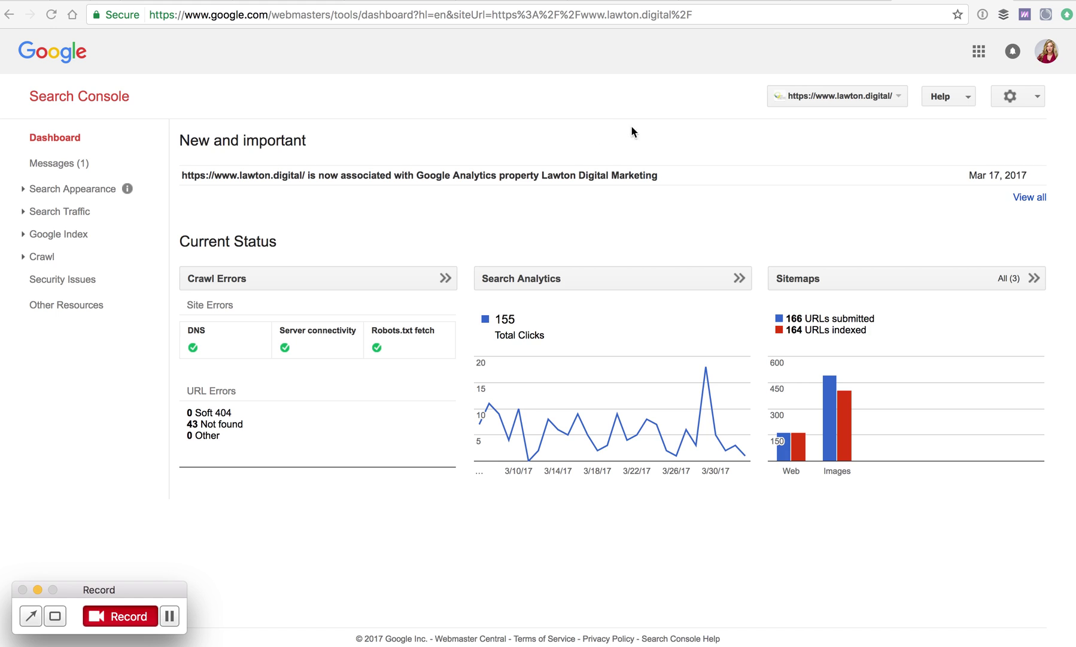
pyautogui.click(1040, 101)
# Go to Users and Property Owners from the gear settings menu.
pyautogui.click(1025, 101)
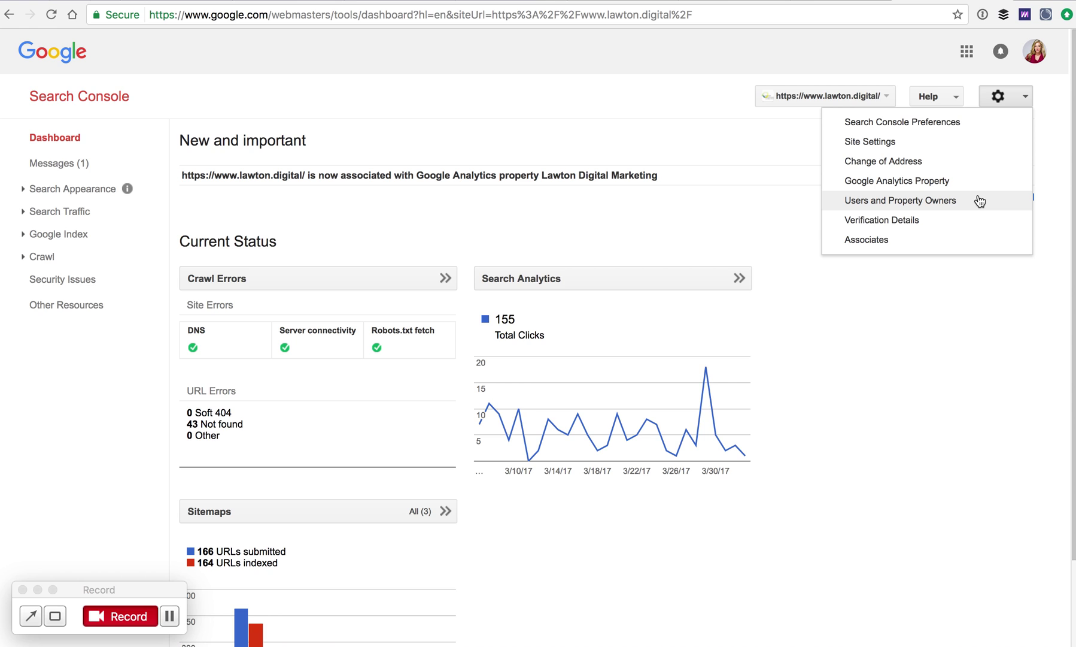
pyautogui.click(979, 201)
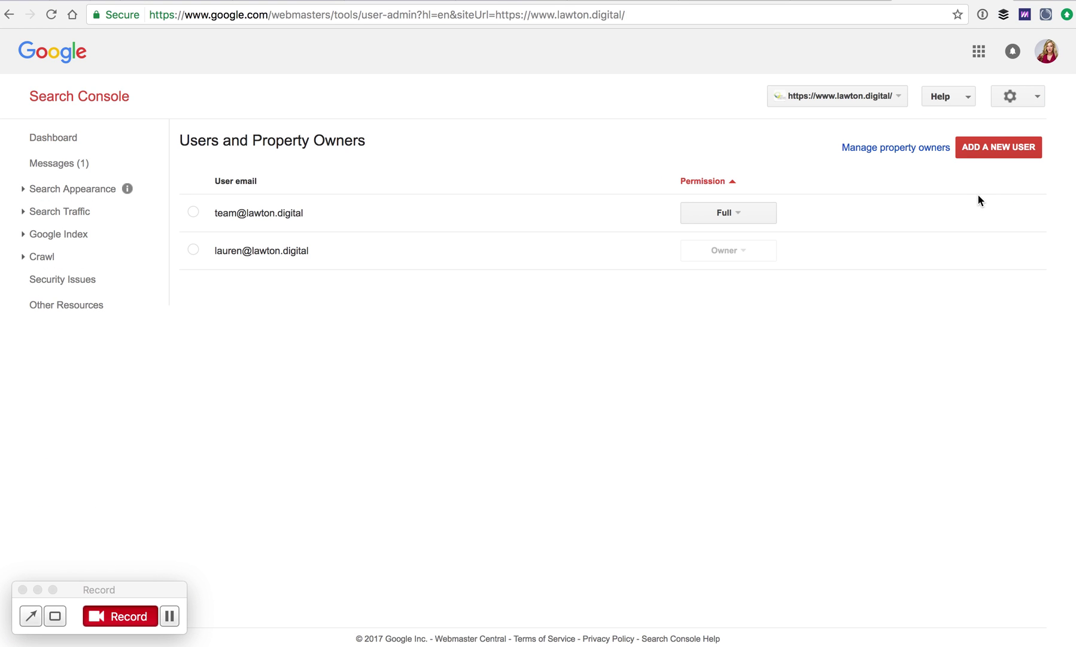
# Begin a new user entry and fill in the person's email in the User email field.
pyautogui.click(1005, 150)
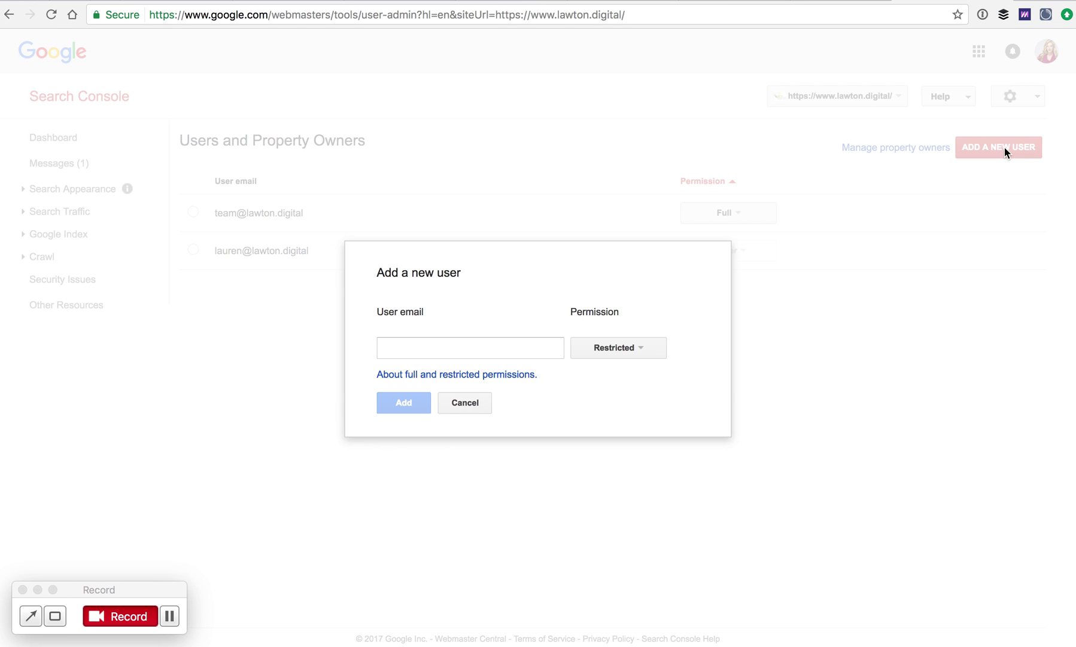
pyautogui.click(491, 348)
pyautogui.press('Tab')
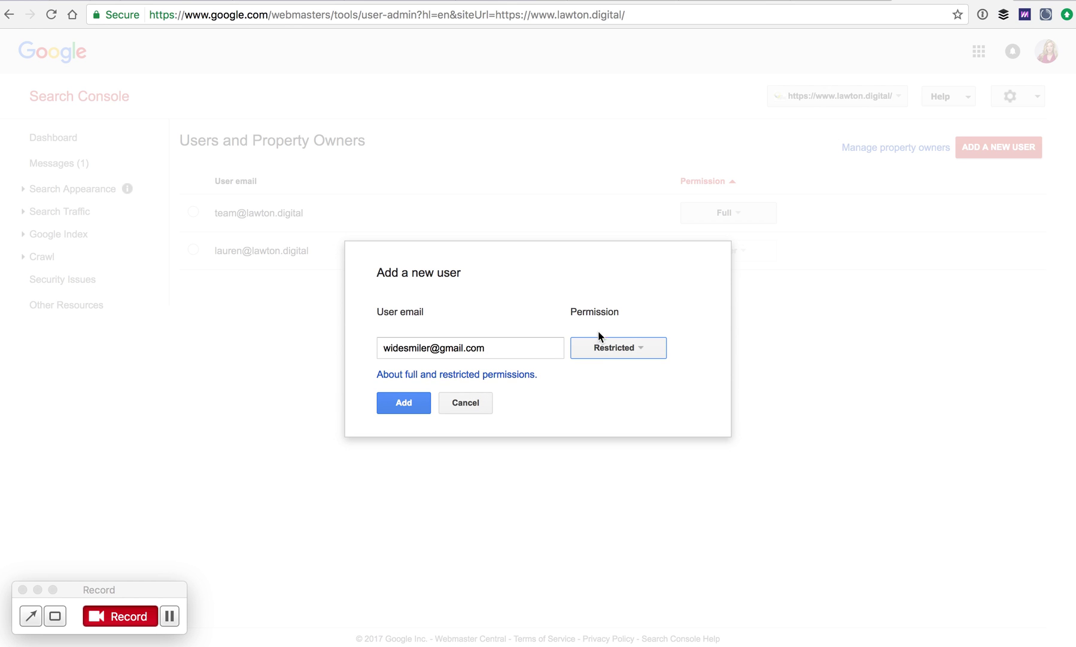
# Change the new user's permission from Restricted to Full.
pyautogui.click(602, 355)
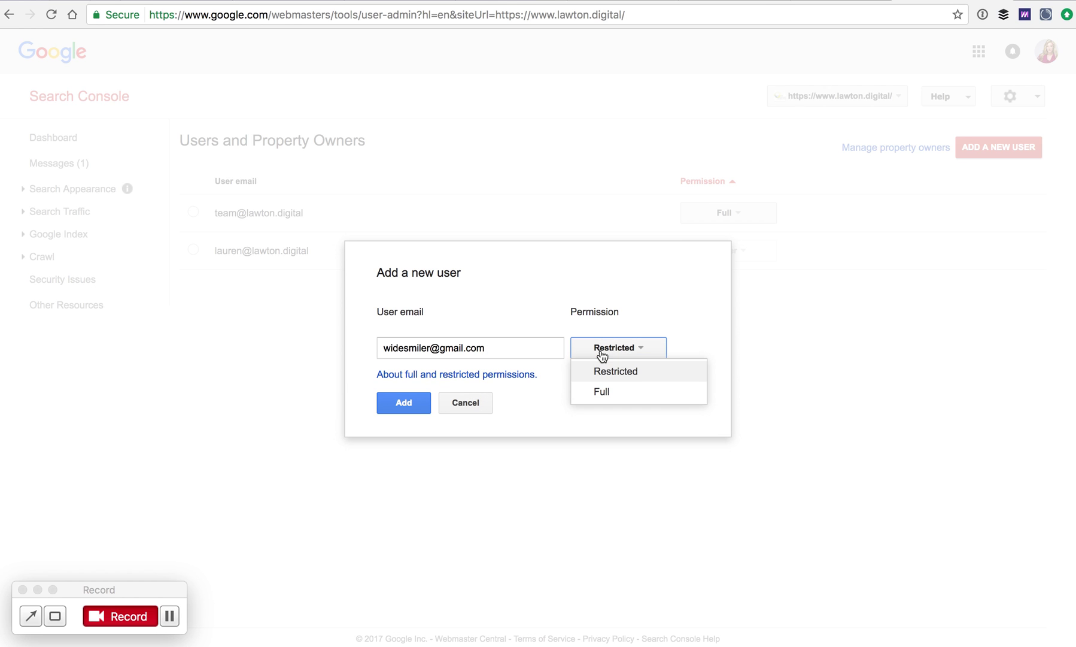
pyautogui.click(593, 394)
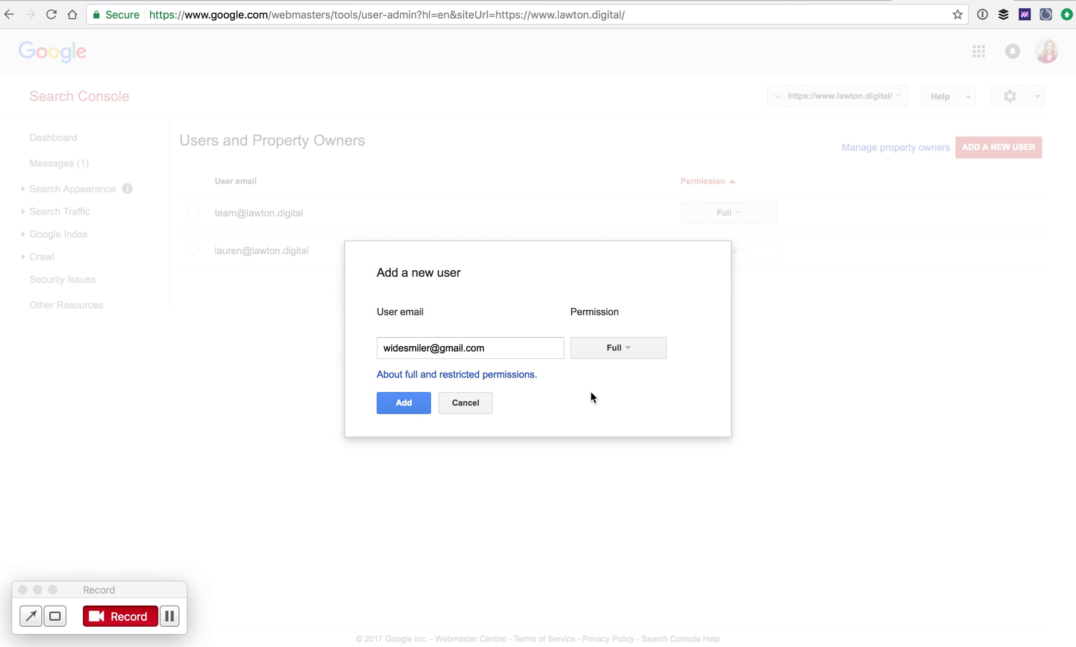
# Confirm the Add a new user dialog so the Full-permission user joins the list.
pyautogui.click(525, 351)
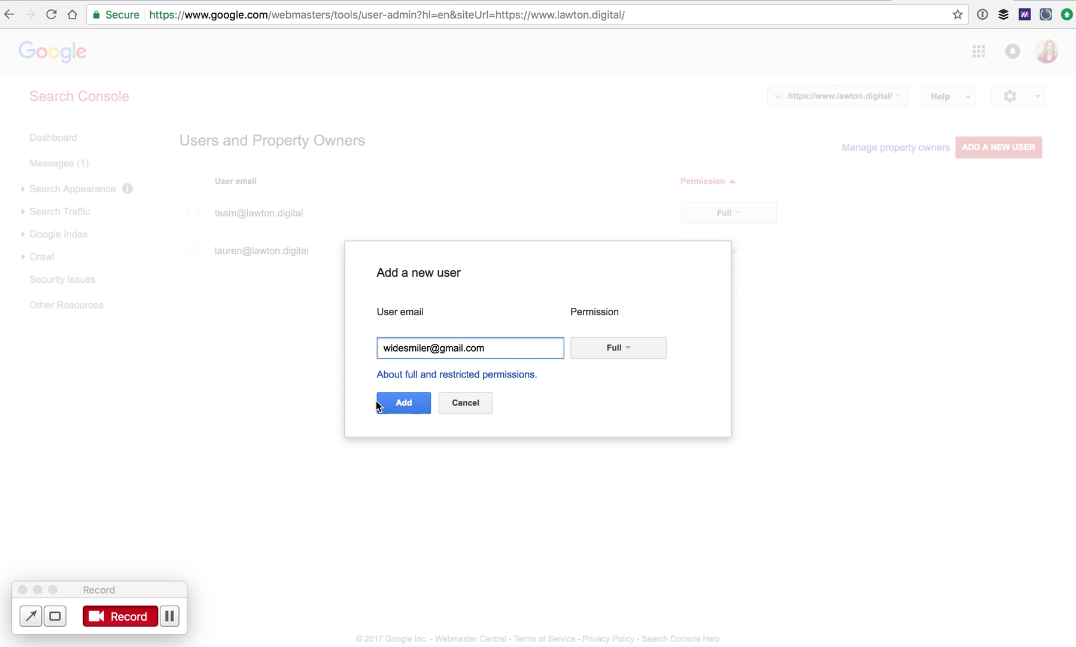
pyautogui.click(403, 409)
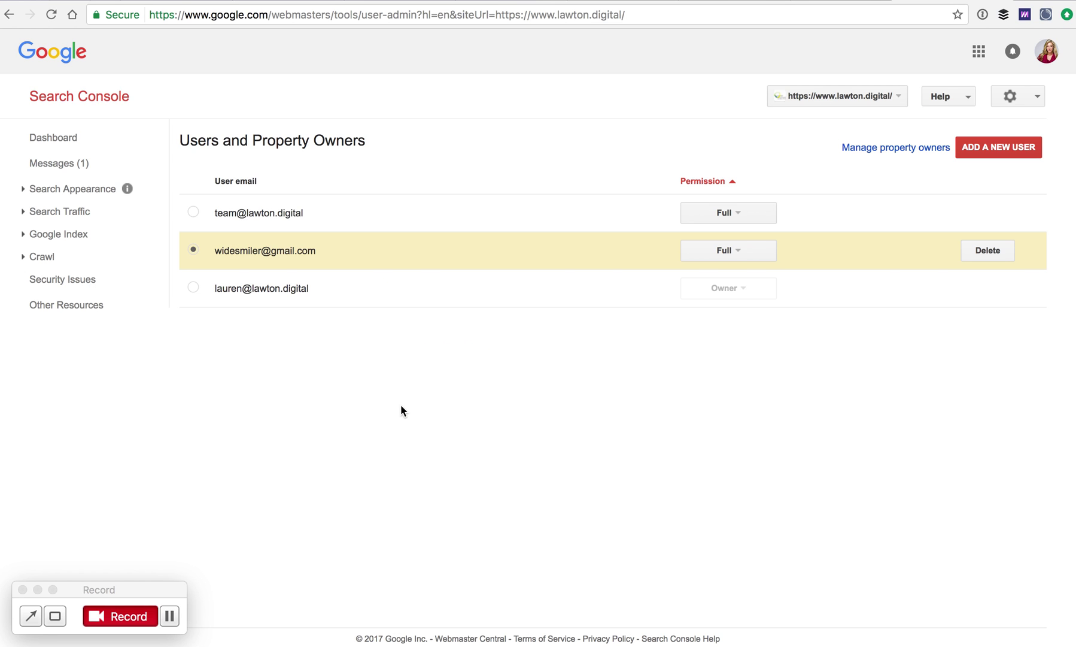